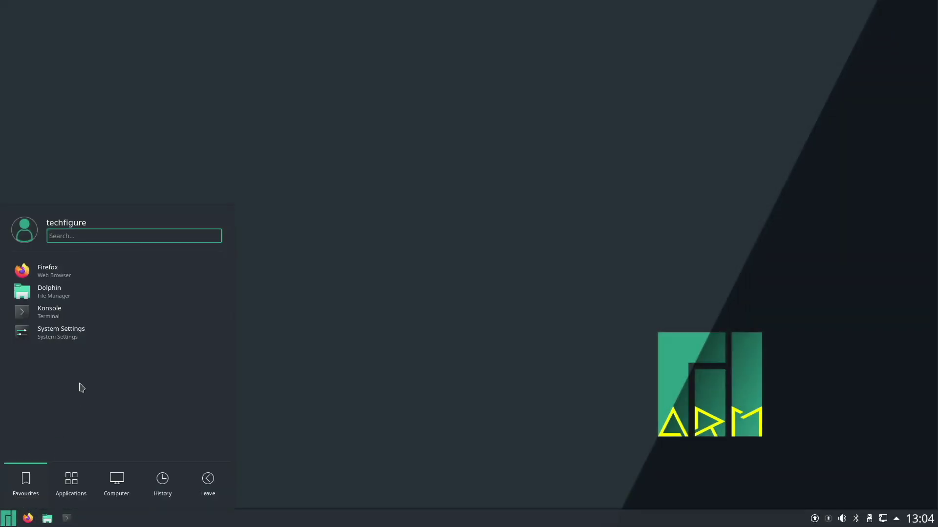
Check memory usage in Info Centre and open a trending YouTube video in Chromium.
left_click(117, 483)
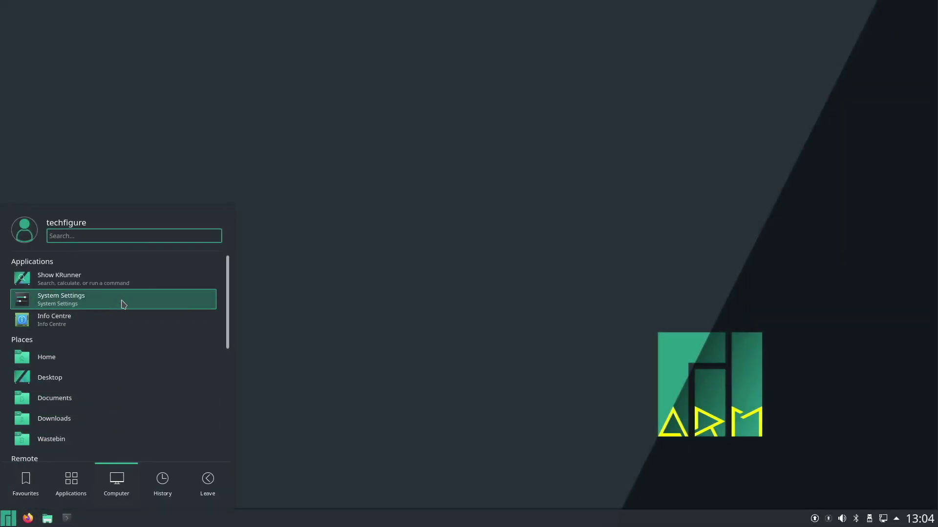
left_click(116, 322)
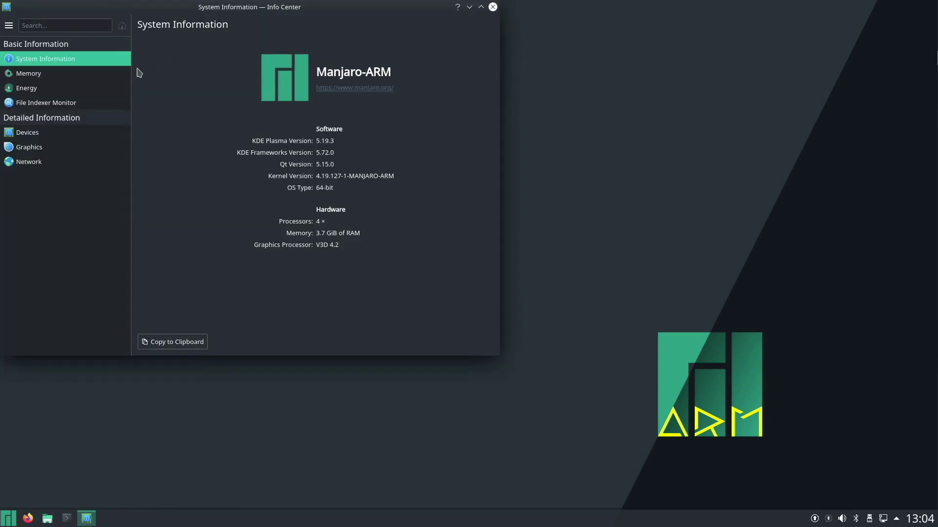
left_click(80, 74)
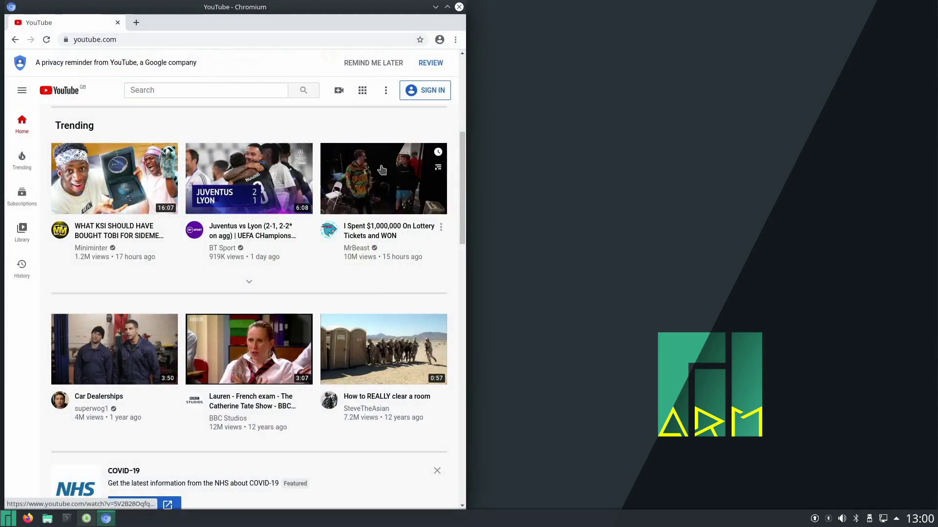
left_click(381, 171)
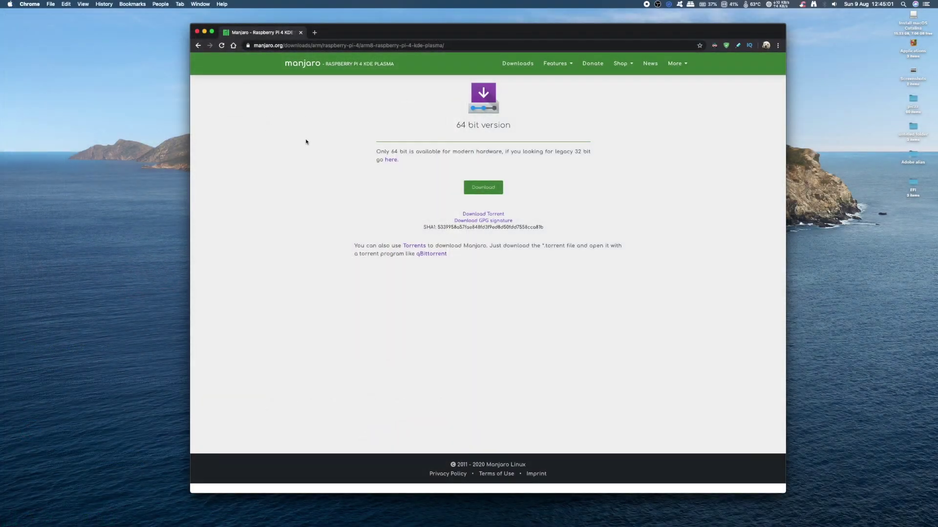
Request the 64-bit image download, apply the chosen Global Theme, and view Plasma Style settings.
left_click(471, 191)
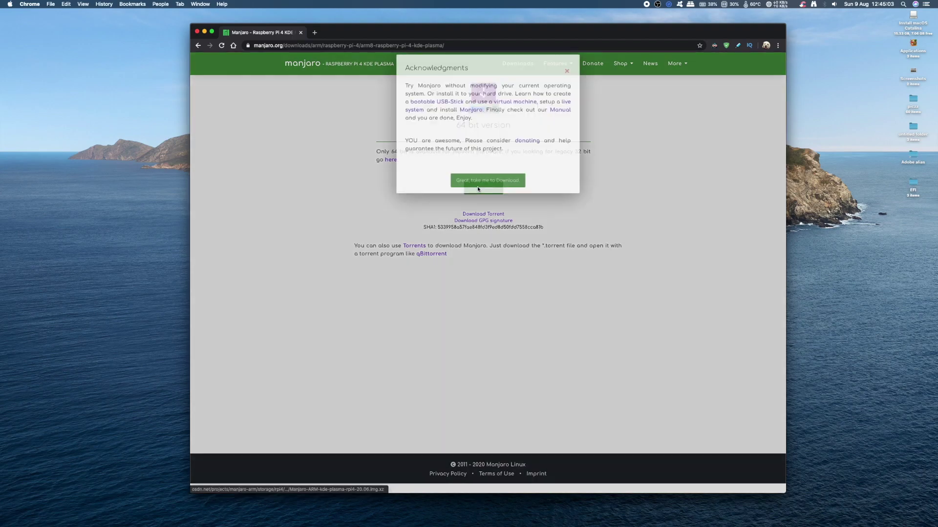
left_click(477, 190)
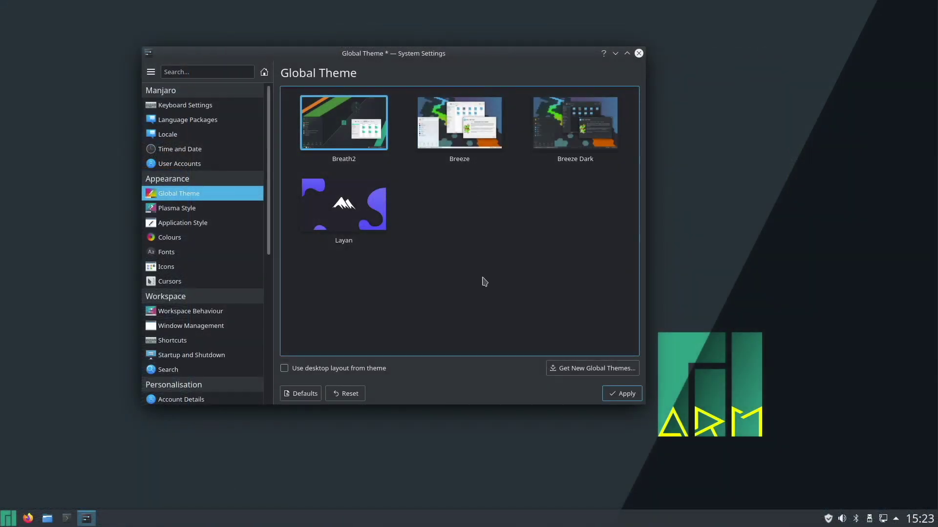
left_click(623, 395)
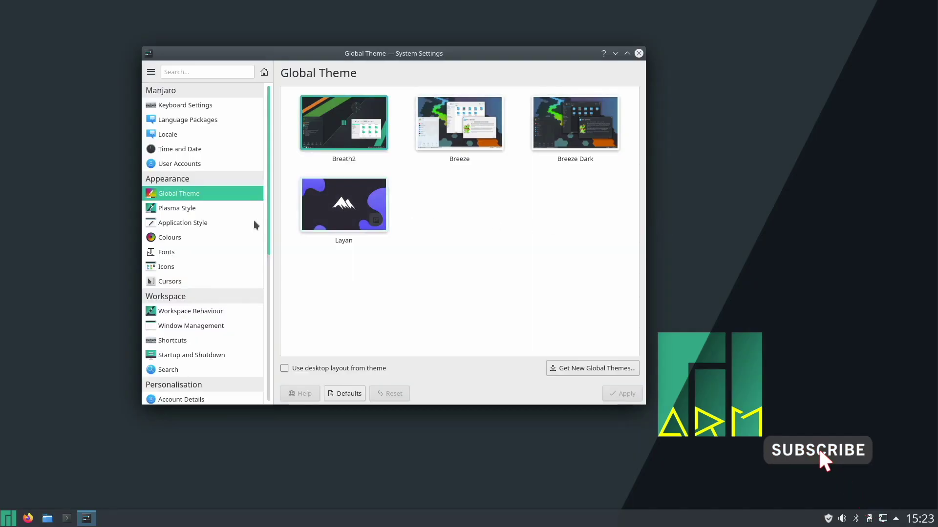
left_click(212, 213)
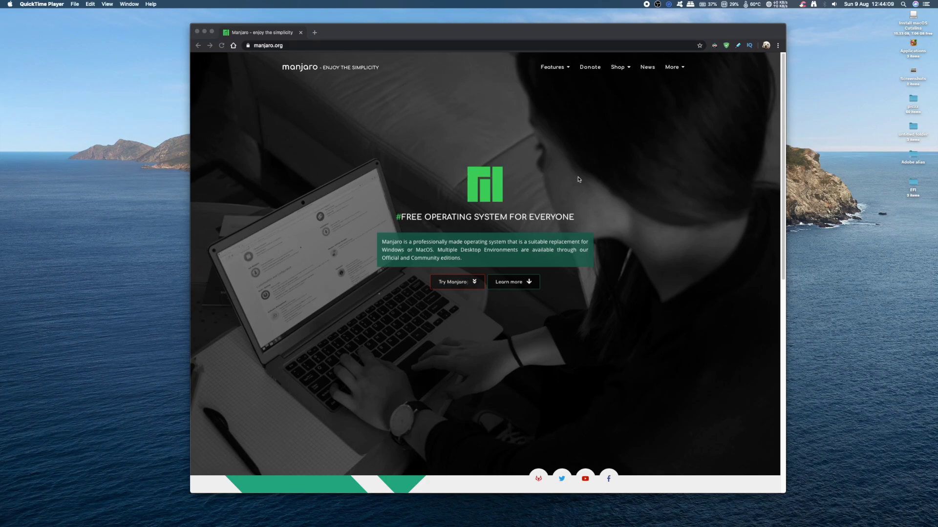
Go to the Manjaro downloads page and scroll through its editions, including XFCE and KDE Plasma 20.0.3.
left_click(456, 283)
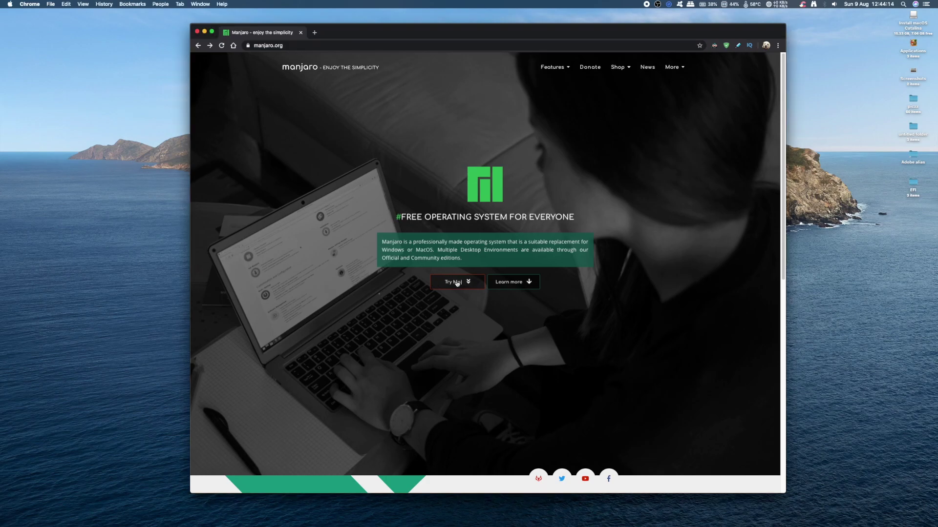
left_click(462, 282)
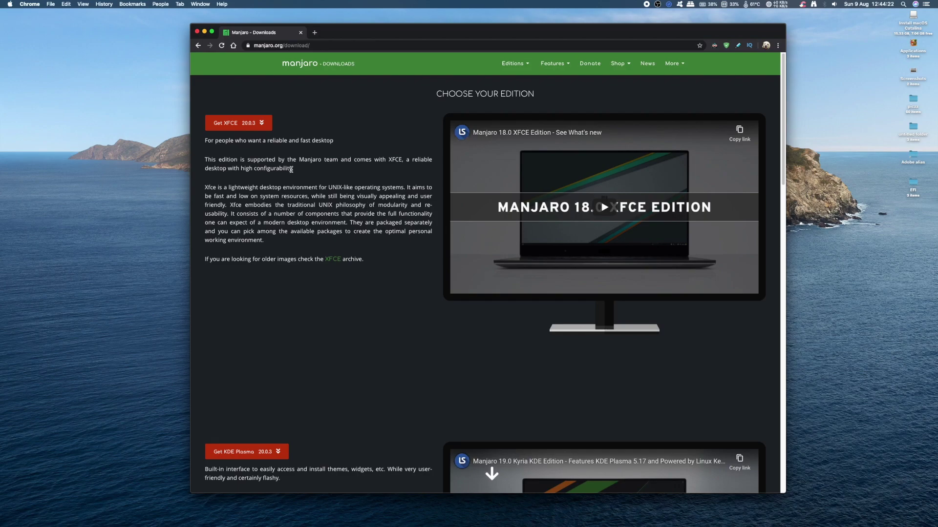
scroll(272, 138, "down", 5)
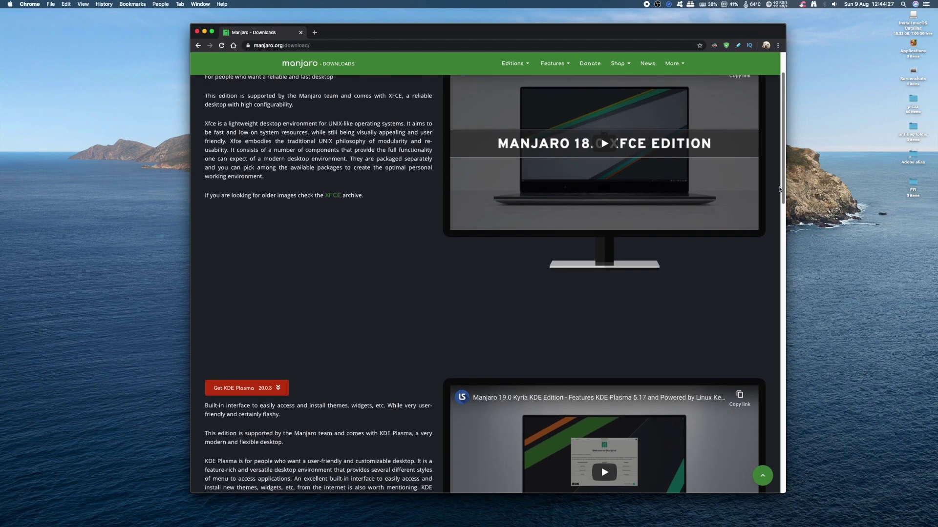
scroll(772, 235, "down", 1)
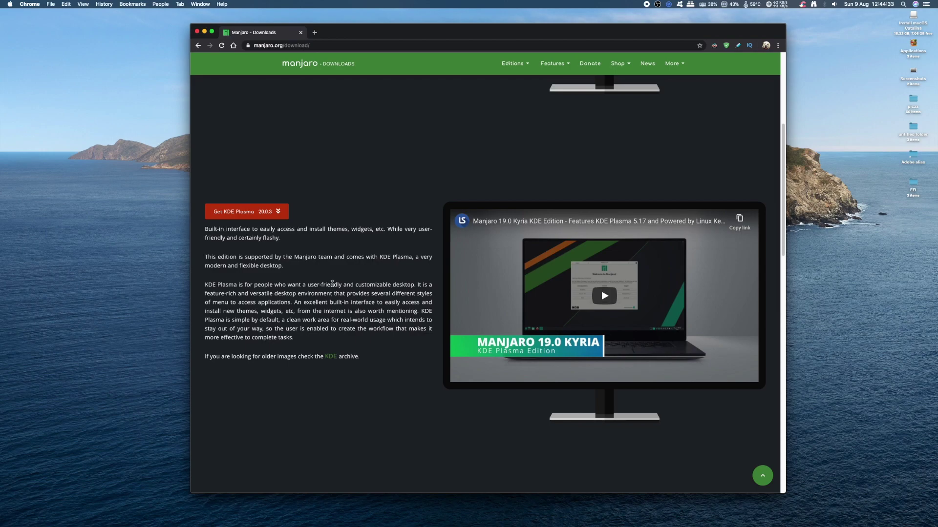
scroll(333, 285, "up", 6)
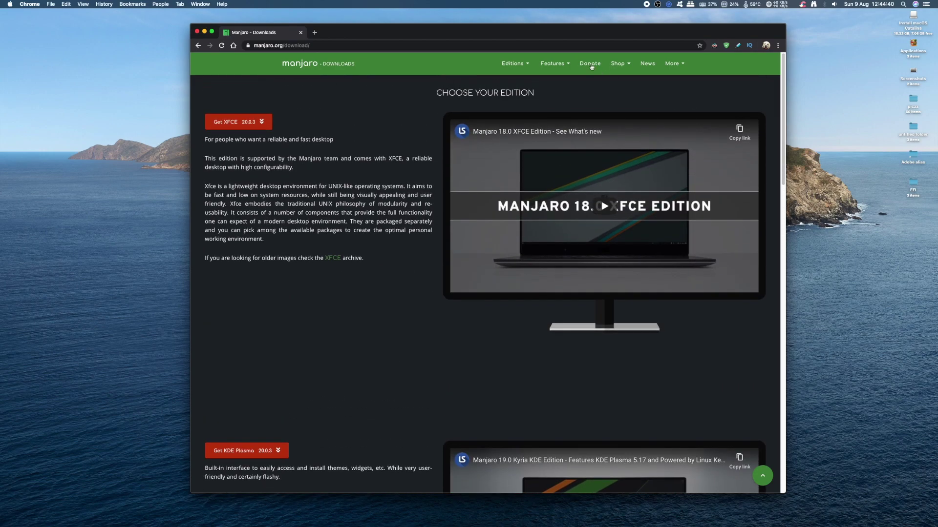
Download the Raspberry Pi 4 KDE Plasma 20.06 image via Editions > ARM, skipping the donation prompt.
left_click(514, 63)
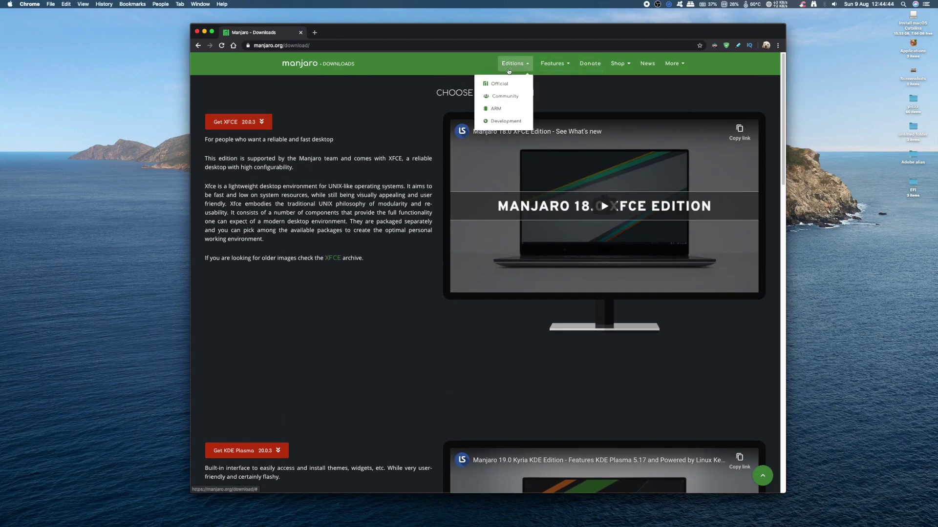
mouse_move(504, 87)
mouse_move(496, 108)
mouse_move(552, 134)
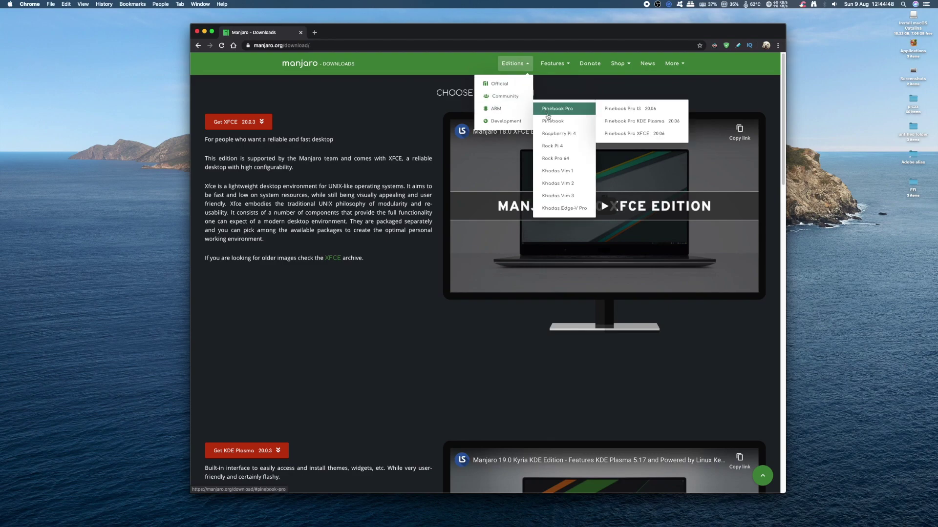
left_click(635, 133)
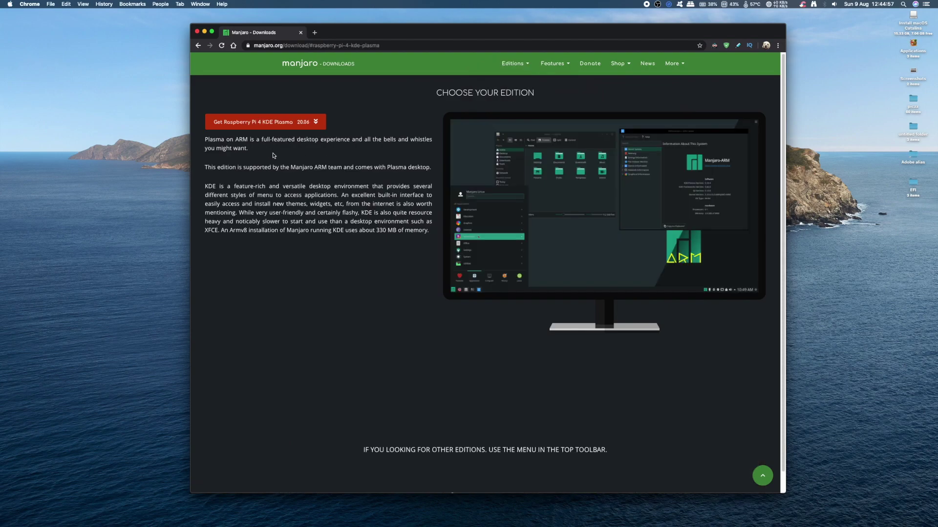
left_click(263, 126)
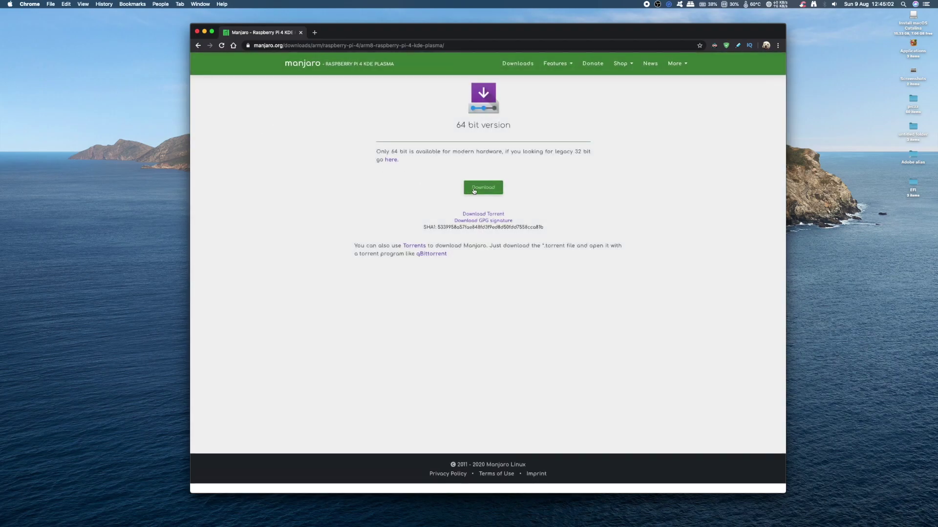
left_click(477, 187)
left_click(476, 186)
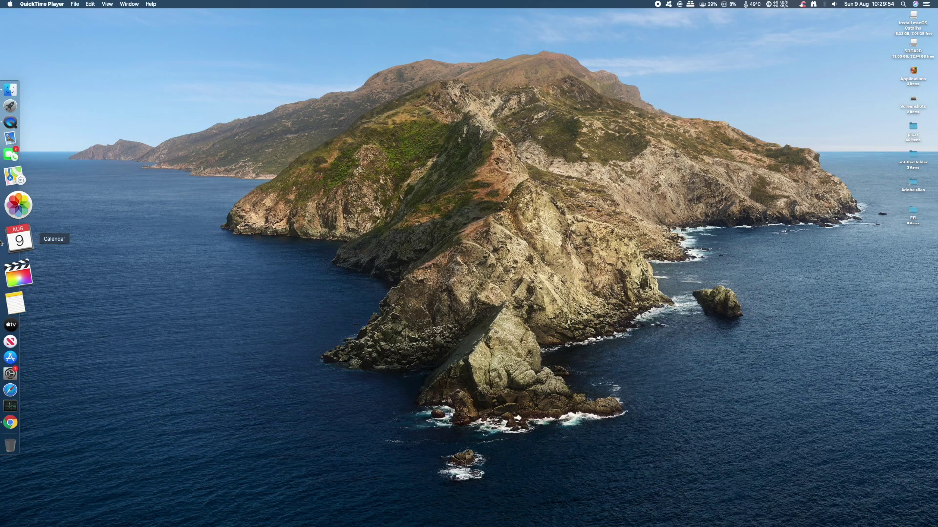
Launch Raspberry Pi Imager and use the Manjaro-ARM-KDE-Plasma-RockPi4-20.06 .img.xz file as a custom OS.
left_click(20, 145)
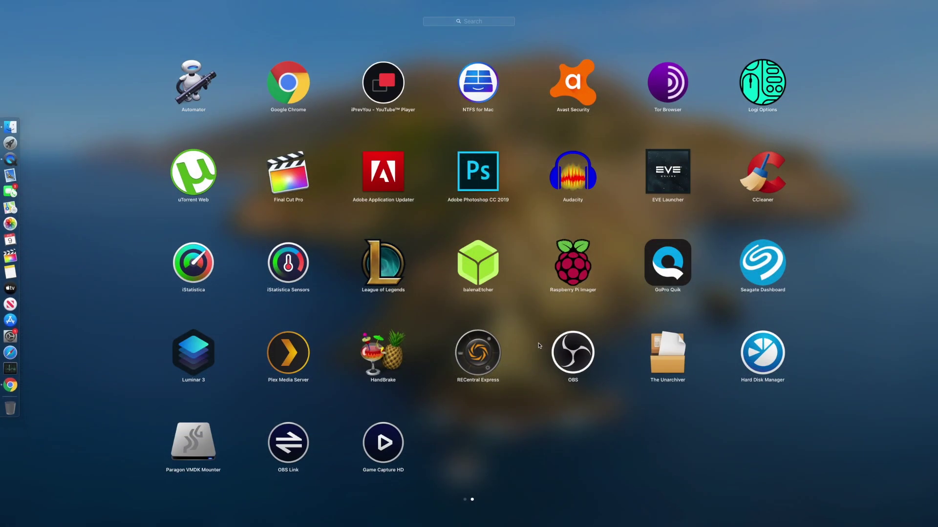
left_click(569, 268)
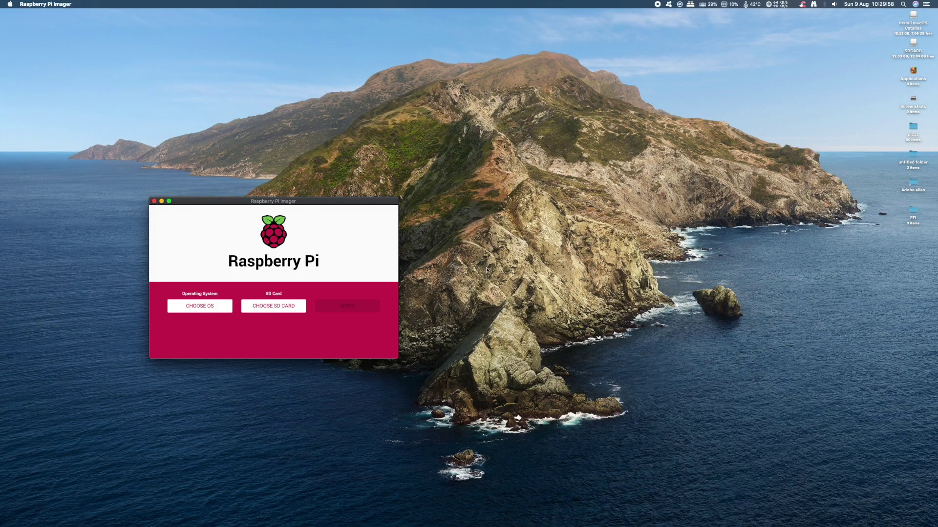
left_click(206, 307)
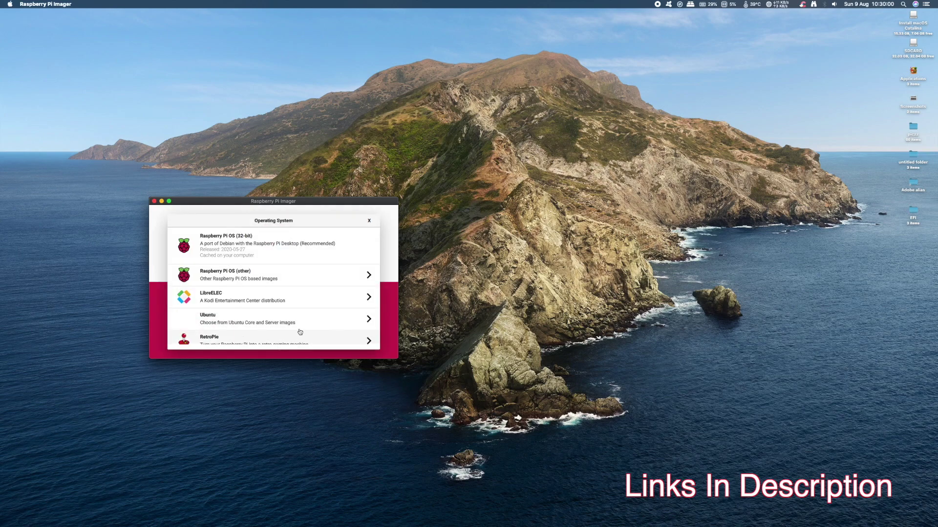
scroll(303, 307, "down", 5)
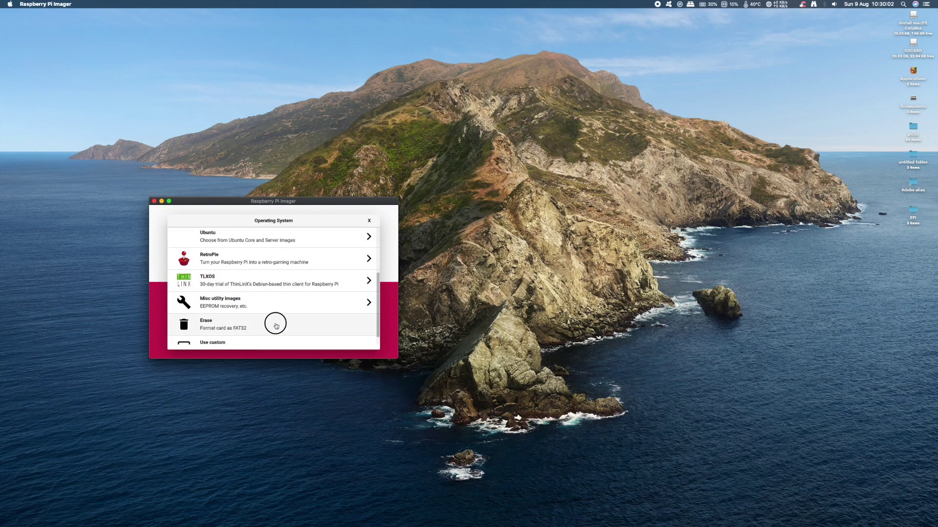
scroll(276, 326, "down", 1)
left_click(263, 334)
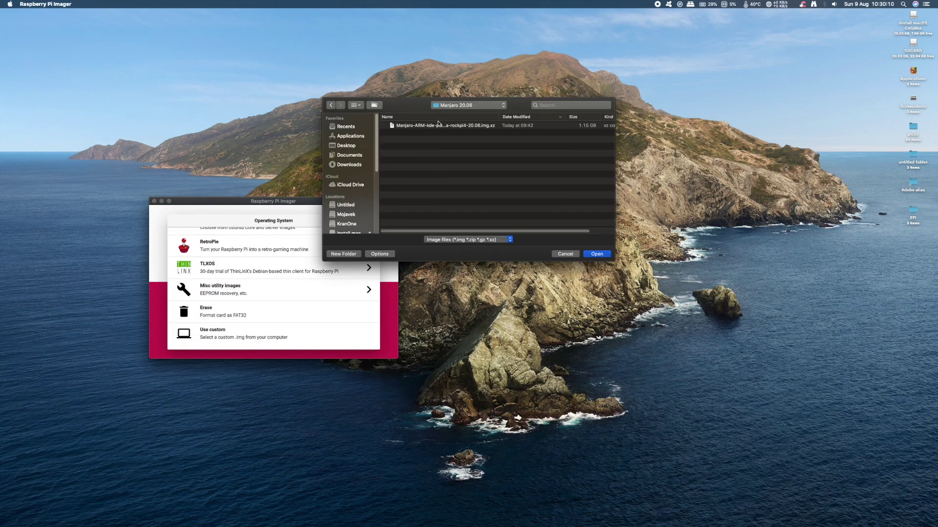
left_click(435, 126)
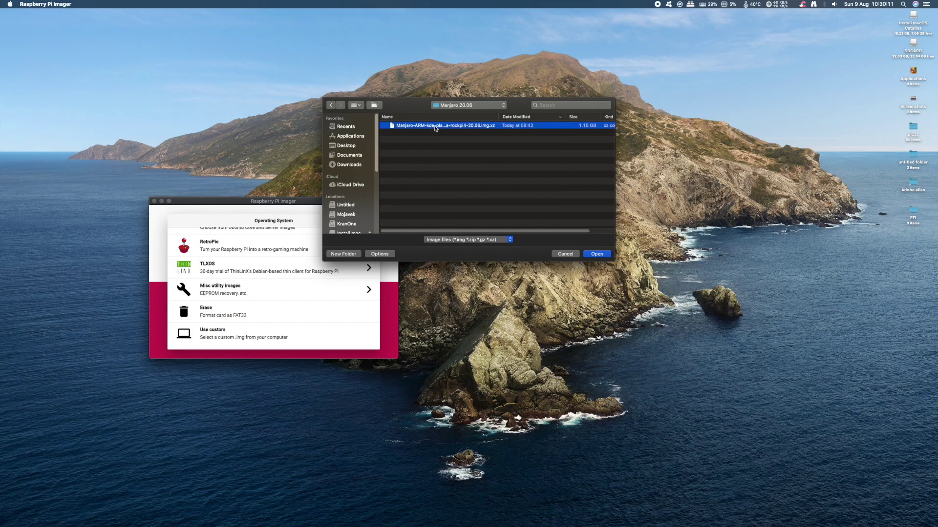
left_click(604, 256)
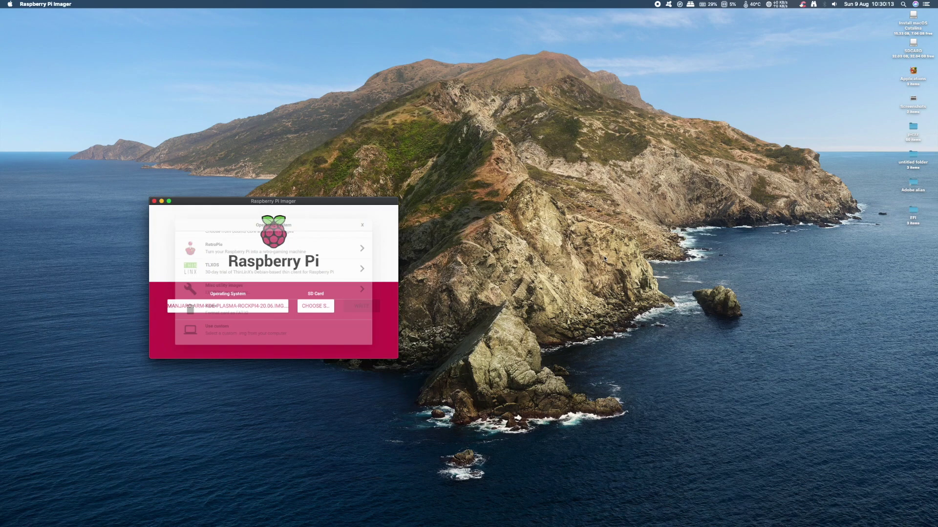
Target the Generic USB3.0 SD Media 32 GB card and write the image to it.
left_click(311, 306)
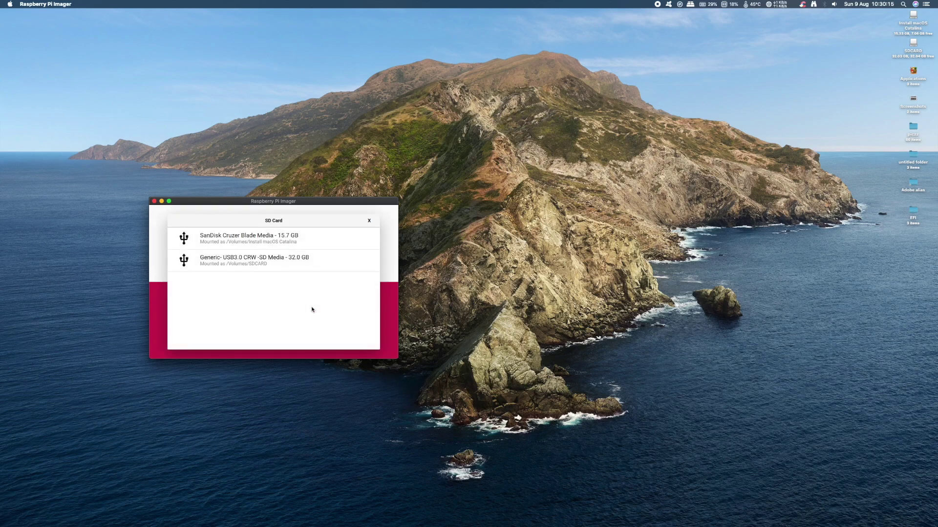
left_click(281, 266)
left_click(358, 310)
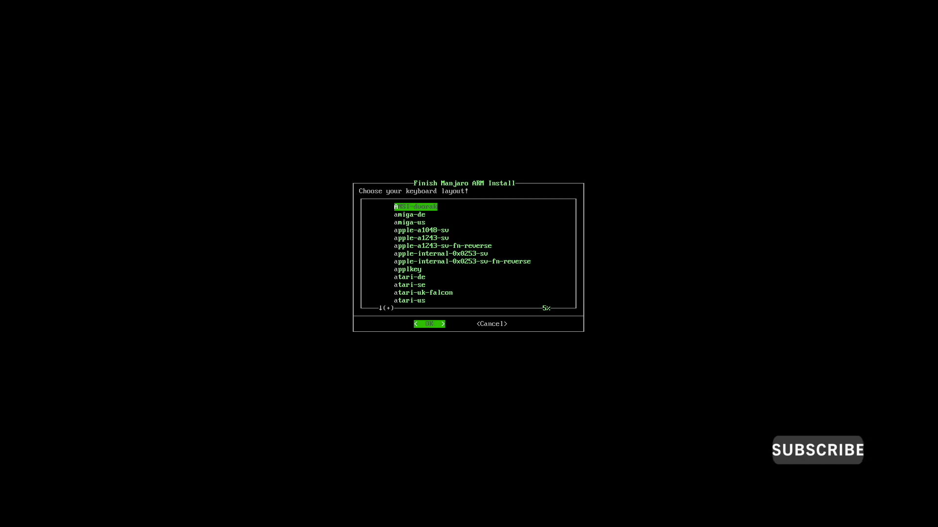
Select the us keyboard layout, then move the timezone selection to Europe/London.
key("Down")
key("Down")
key("Down")
key("Down")
key("Down")
key("Down")
key("Down")
key("Down")
key("Down")
key("Down")
key("Down")
key("Down")
key("Down")
key("Down")
key("Down")
key("Down")
key("Down")
key("Down")
key("Down")
key("Down")
key("Down")
key("Down")
key("Down")
key("Down")
key("Down")
key("Down")
key("Down")
key("Down")
key("Down")
key("Down")
key("Down")
key("Down")
key("Down")
key("Down")
key("Down")
key("Down")
key("Down")
key("Down")
key("Down")
key("Down")
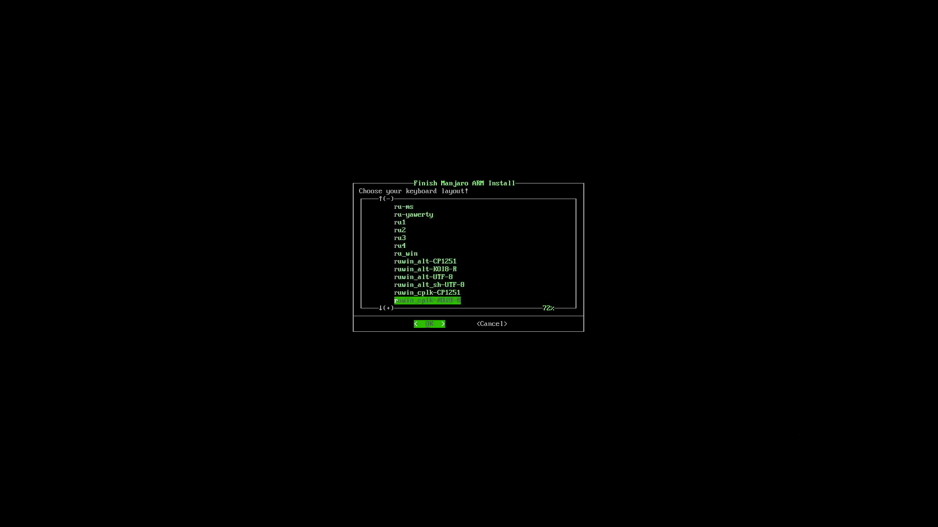
key("Up")
key("Up")
key("Up")
key("Up")
key("Up")
key("Up")
key("Up")
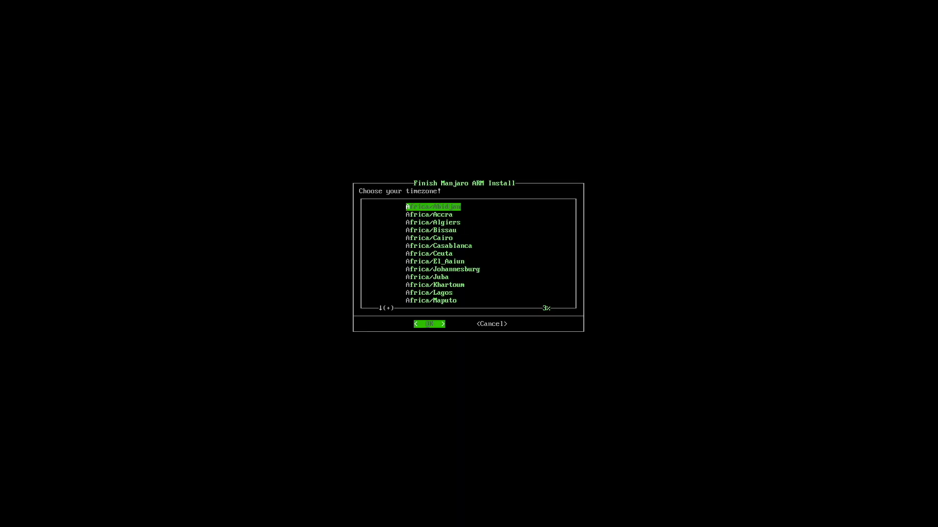
key("Page_Down")
key("Page_Down")
key("Page_Down")
key("Page_Down")
key("Page_Down")
key("Page_Down")
key("Page_Down")
key("Page_Down")
key("Page_Down")
key("Page_Down")
key("Page_Down")
key("Page_Down")
key("Page_Down")
key("Page_Down")
key("Page_Down")
key("Page_Down")
key("Page_Down")
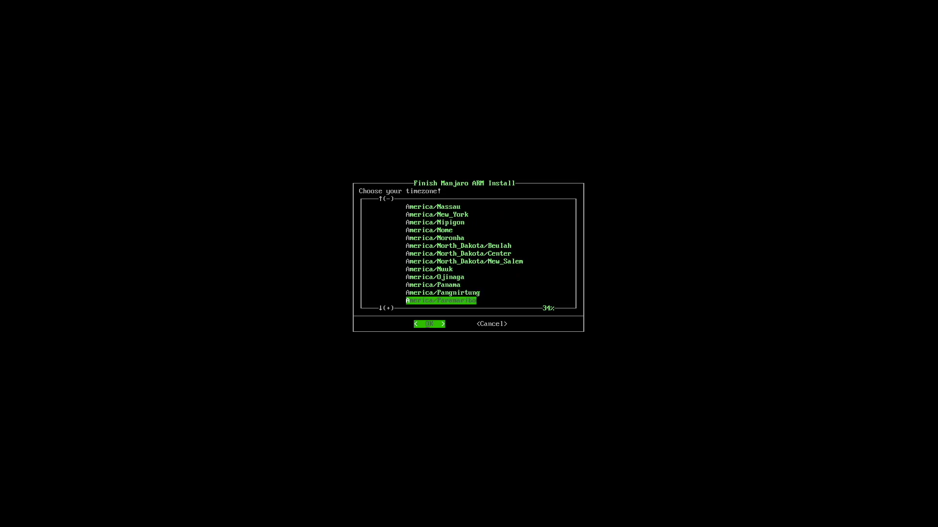
key("Page_Down")
key("Page_Down")
key("Page_Down")
key("Page_Down")
key("Page_Down")
key("Page_Down")
key("Page_Down")
key("Page_Down")
key("Page_Down")
key("Page_Down")
key("Up")
key("Up")
key("Up")
key("Up")
key("Up")
key("Up")
key("Up")
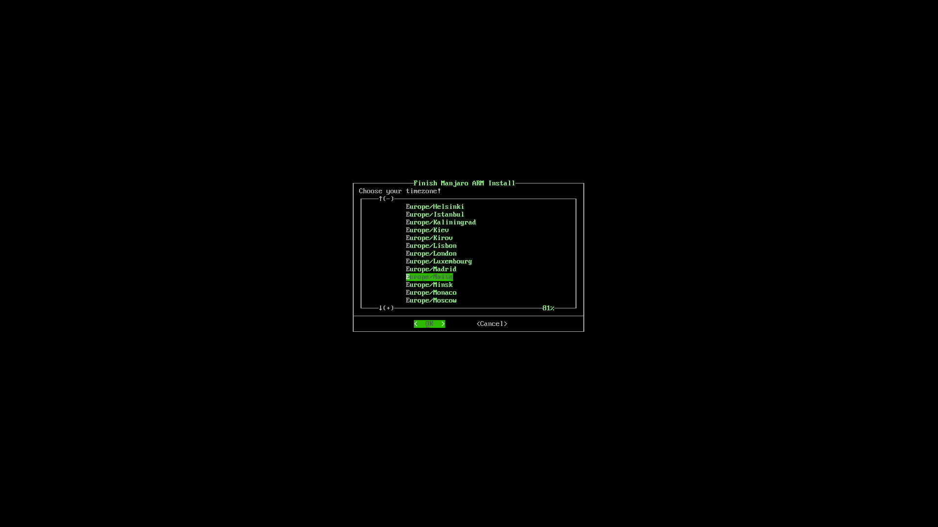
key("Up")
key("Down")
key("Down")
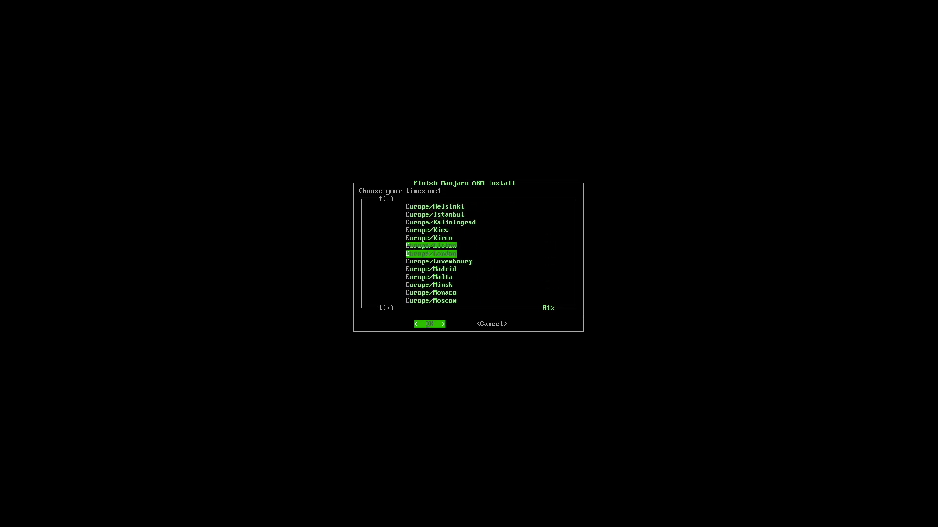
Confirm Europe/London, select the en_GB.UTF-8 locale, and accept the hostname to reach the summary.
key("Return")
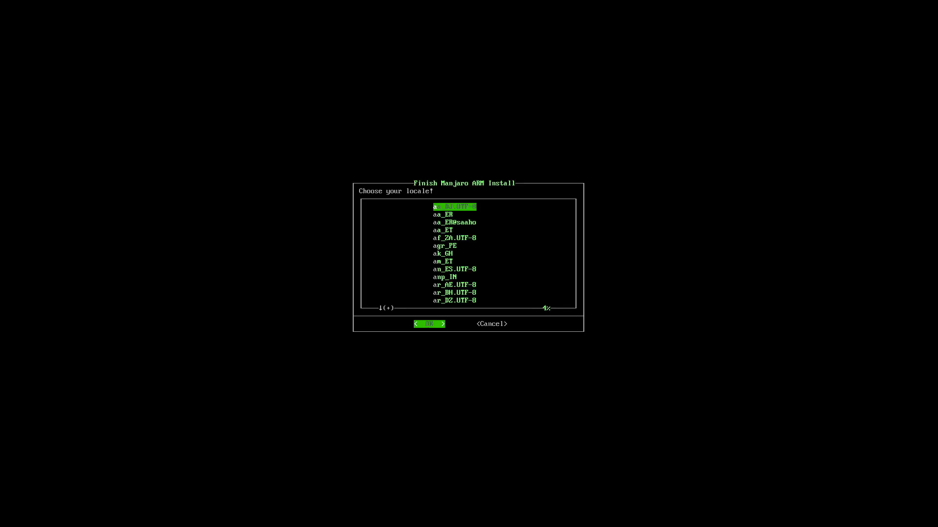
key("Down")
key("Down")
key("Down")
key("Down")
key("Down")
key("Down")
key("Down")
key("Down")
key("Down")
key("Down")
key("Down")
key("Down")
key("Down")
key("Down")
key("Down")
key("Down")
key("Down")
key("Down")
key("Down")
key("Down")
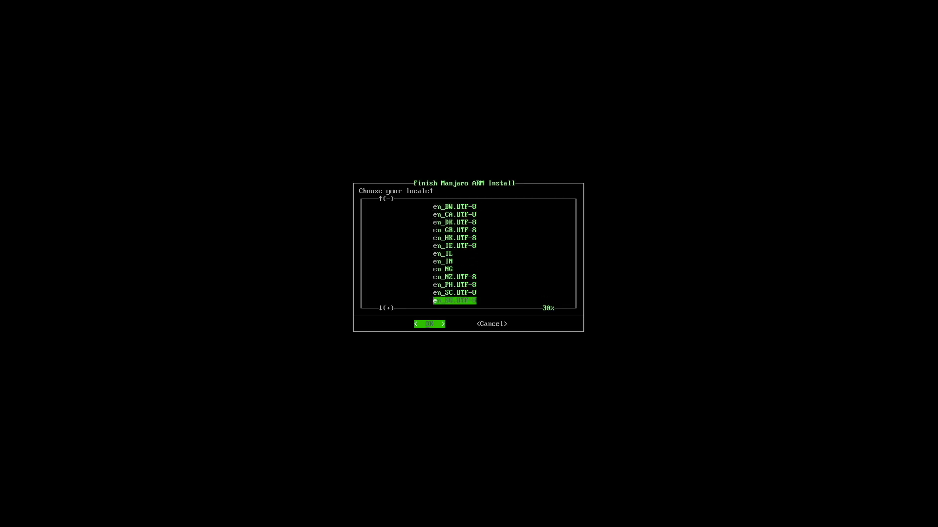
key("Up")
key("Up")
key("Up")
key("Up")
key("Up")
key("Up")
key("Up")
key("Up")
key("Up")
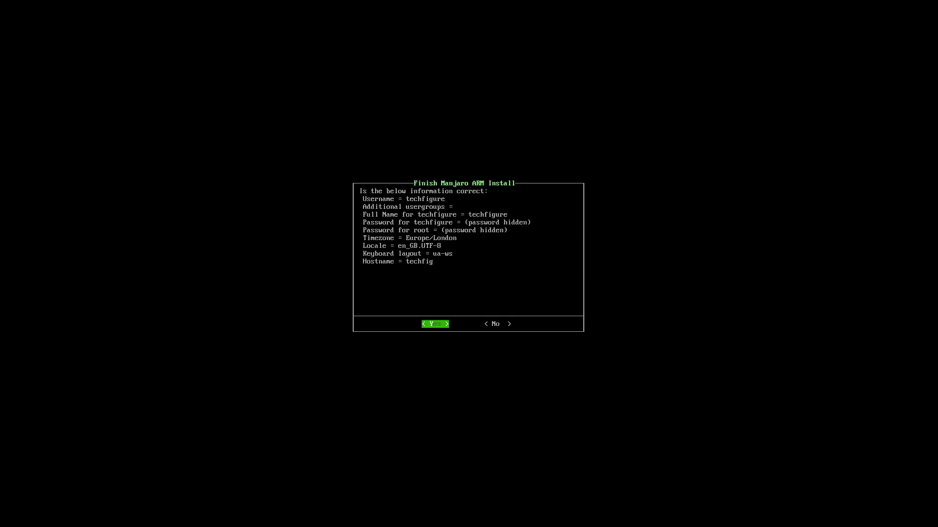
key("Return")
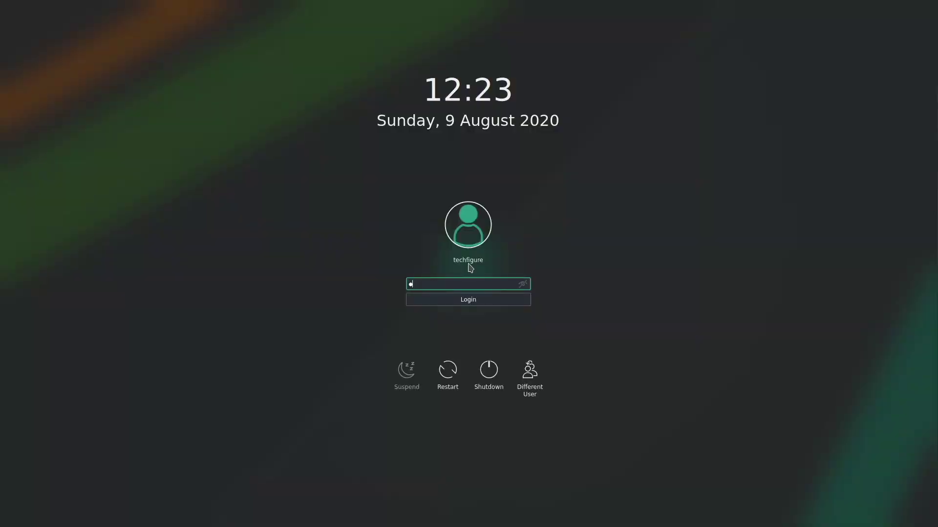
Enter the account password on the login screen to reach the Manjaro ARM desktop.
type("*****")
key("Return")
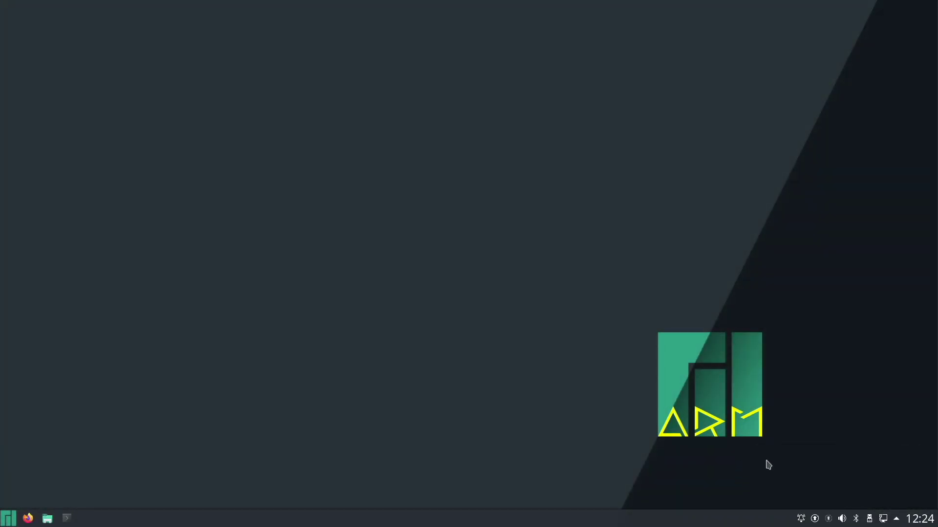
mouse_move(933, 525)
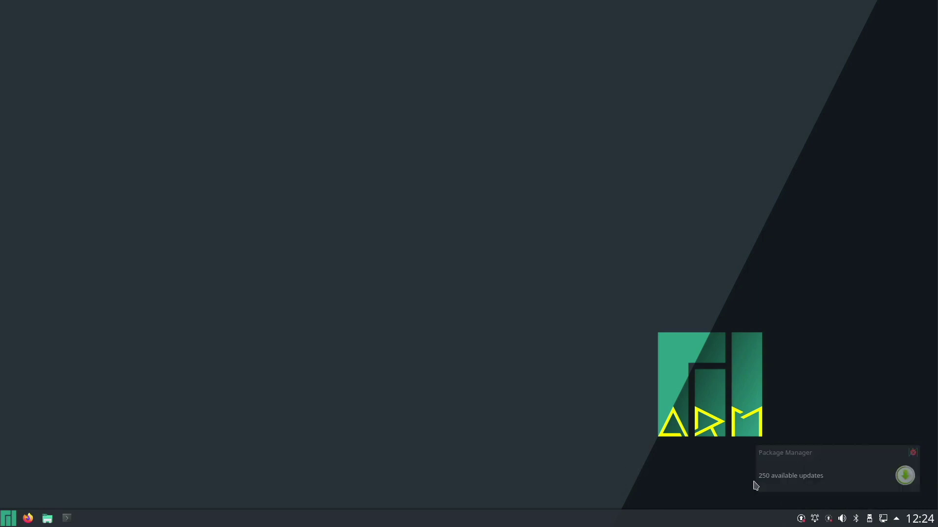
Inspect the system tray's hidden items, network connections and removable devices.
left_click(896, 520)
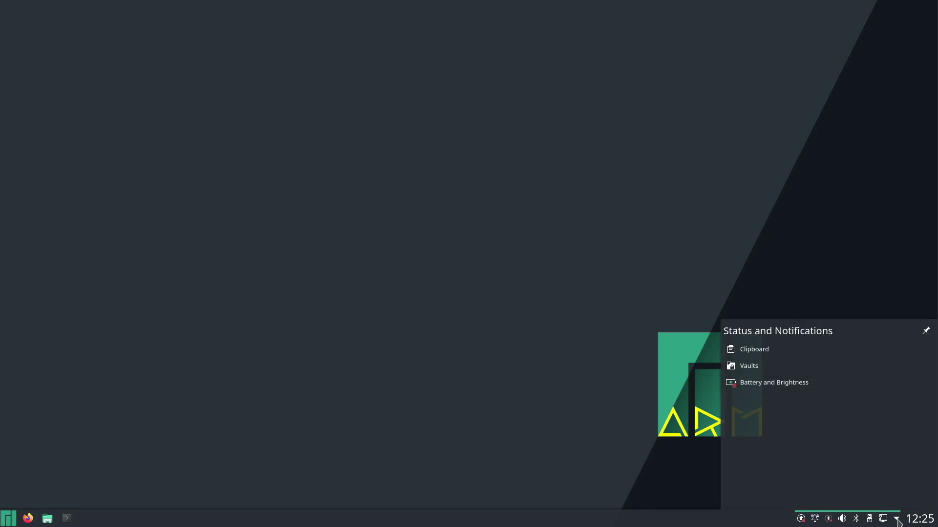
left_click(897, 521)
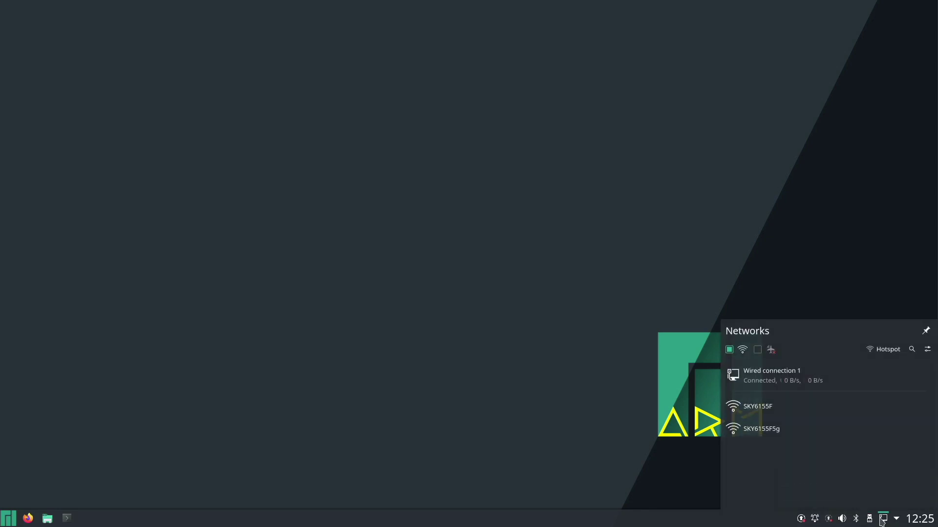
left_click(882, 521)
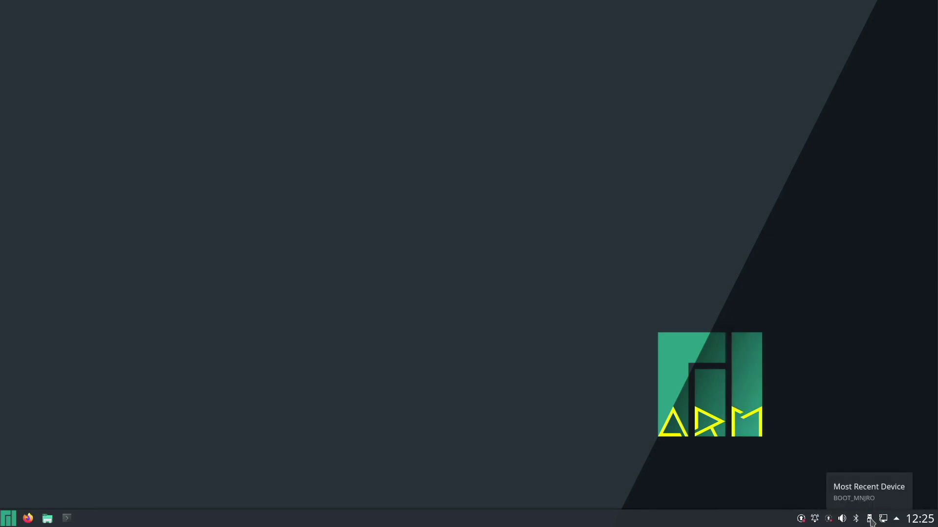
left_click(870, 520)
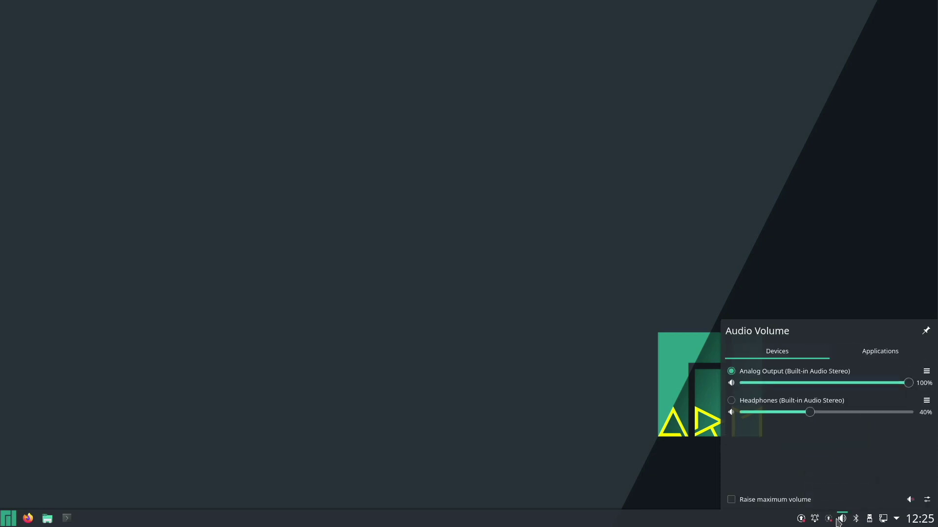
Review the update notifier options and unread notifications, then bring up the software-updates menu.
right_click(828, 520)
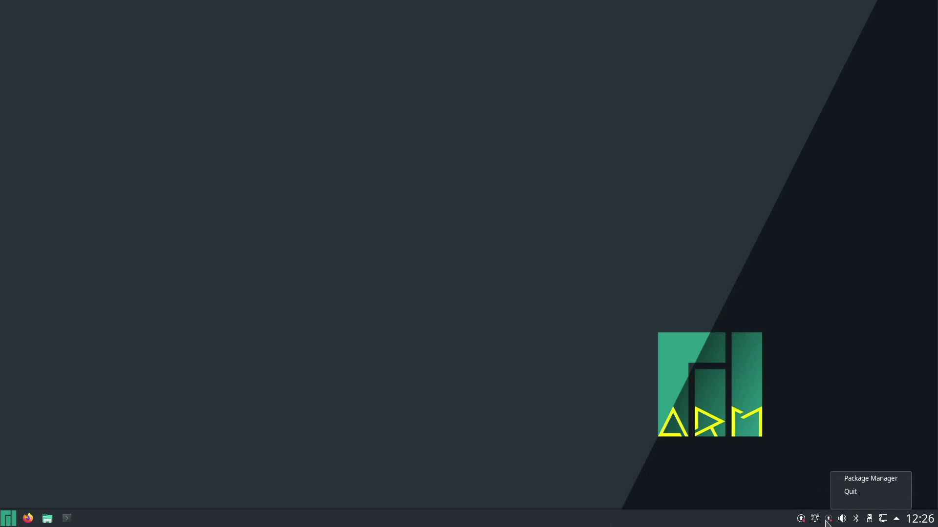
left_click(814, 520)
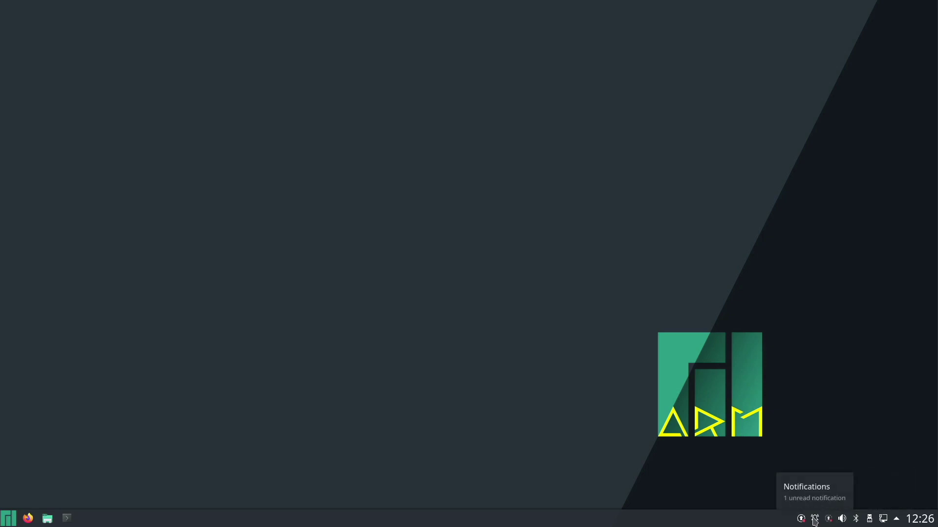
left_click(814, 520)
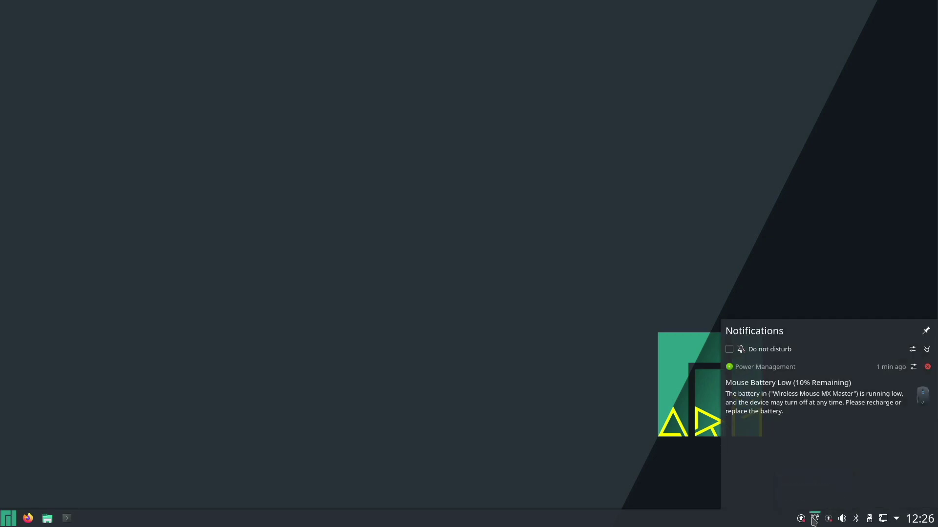
right_click(803, 518)
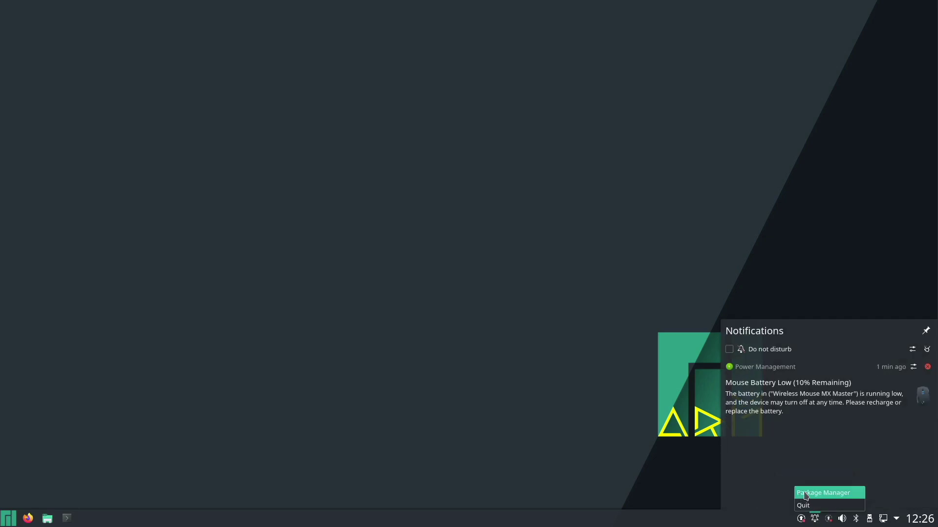
Open Package Manager, browse Photo & Video, Music & Audio, Productivity and Development, then check Installed and Updates.
left_click(812, 495)
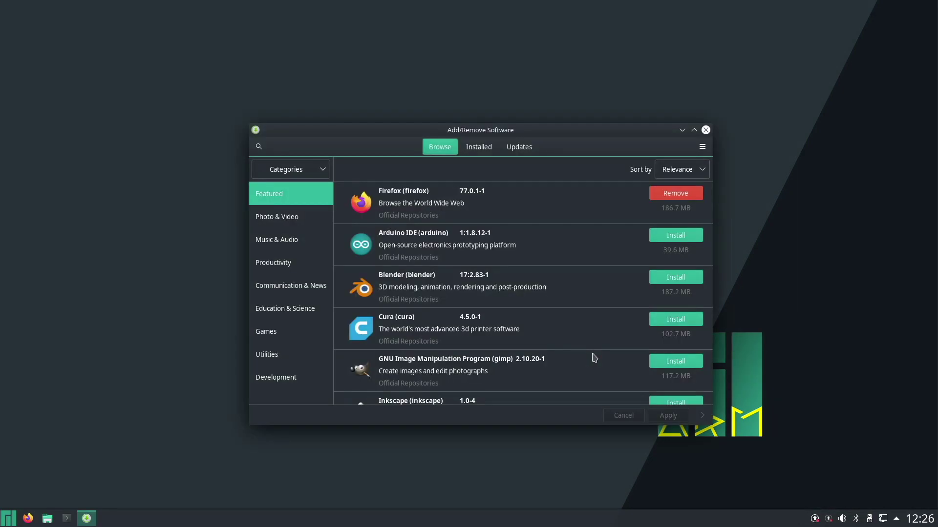
left_click(280, 217)
left_click(283, 240)
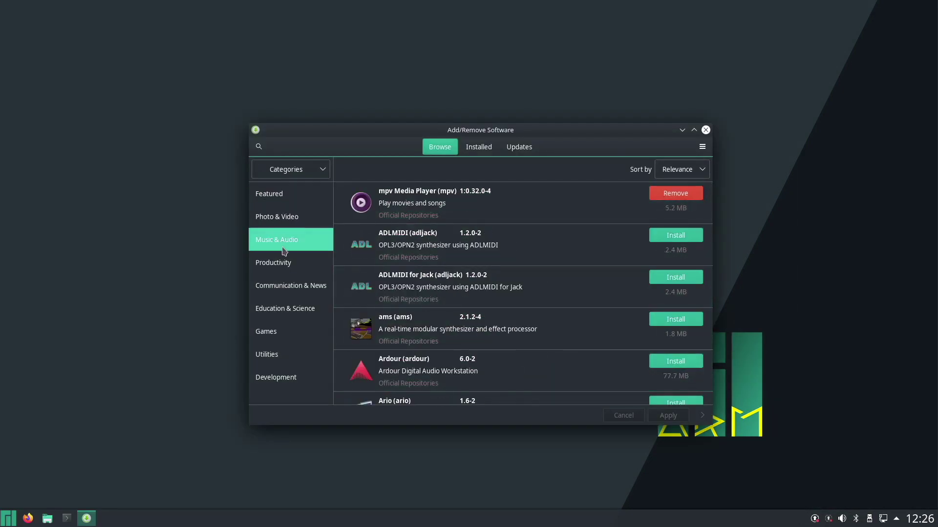
left_click(278, 263)
left_click(275, 377)
left_click(486, 147)
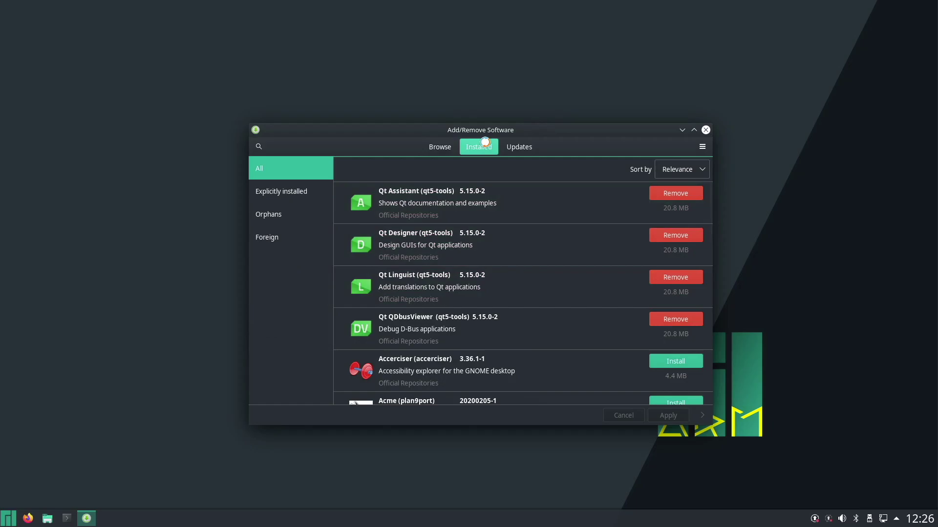
left_click(516, 148)
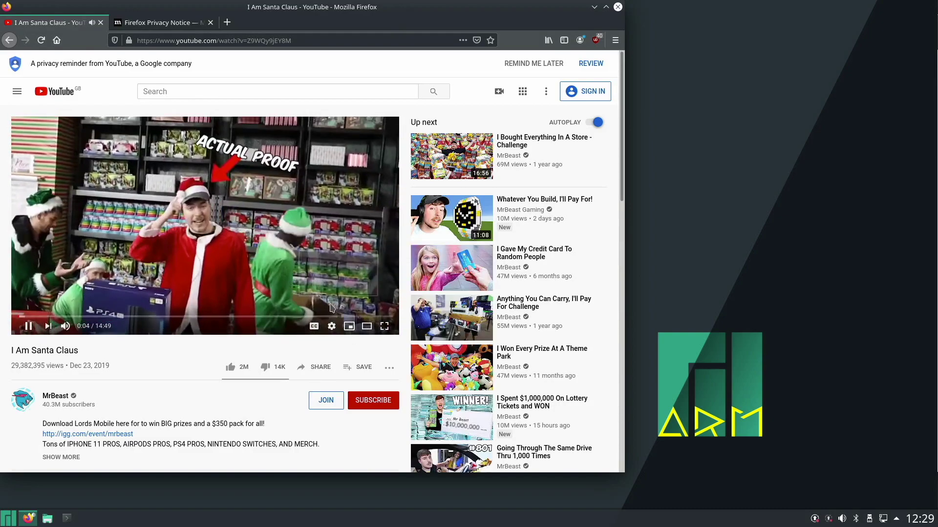
Show the YouTube video's quality options, from 1080p down to 144p.
left_click(332, 326)
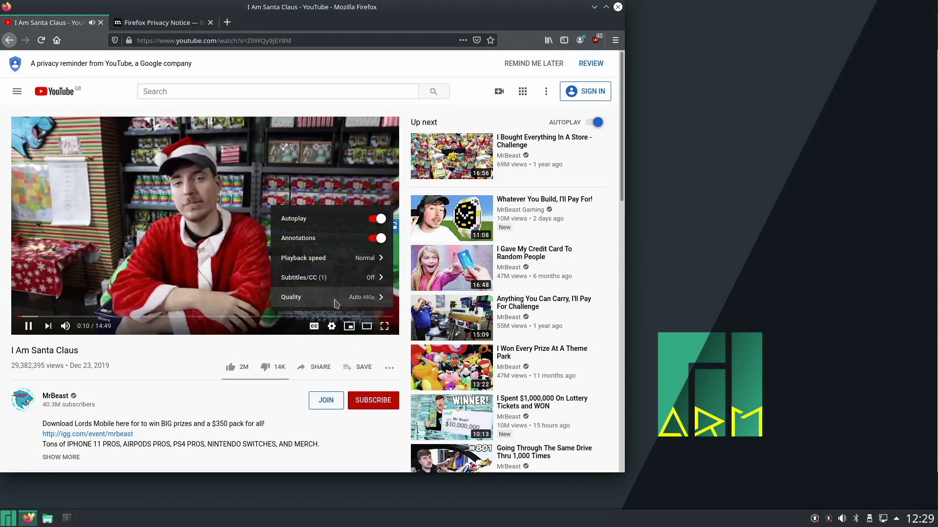
left_click(341, 302)
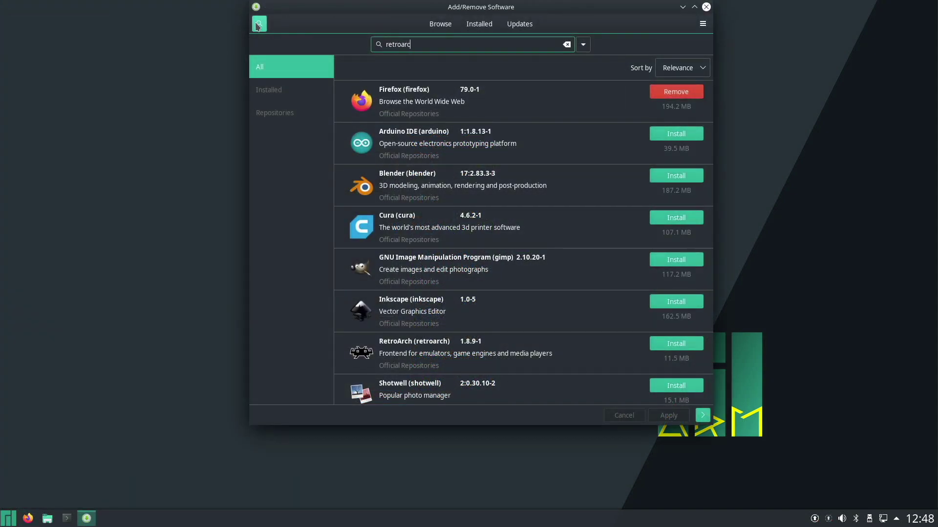
Install RetroArch with libretro-overlays, libretro-shaders, retroarch-assets-ozone and retroarch-assets-xmb.
left_click(676, 92)
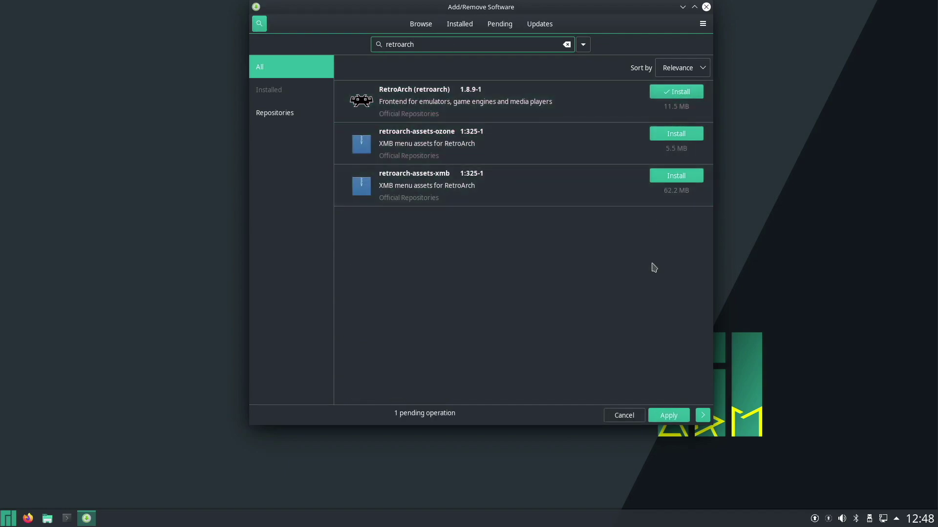
left_click(670, 416)
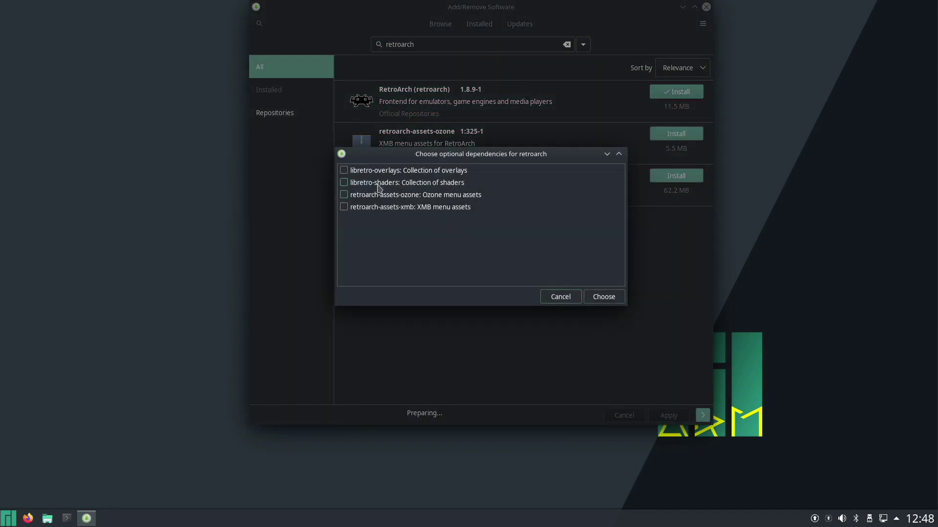
left_click(345, 171)
left_click(345, 183)
left_click(344, 195)
left_click(344, 207)
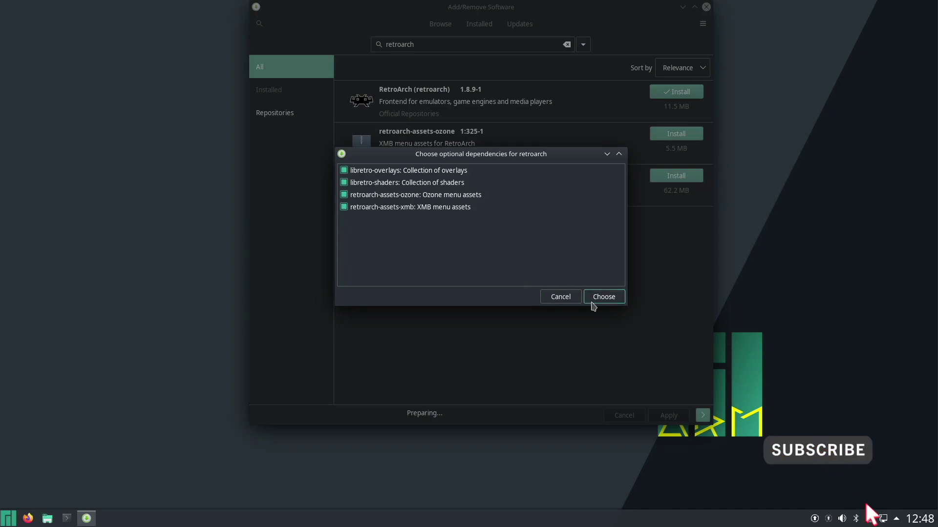
left_click(603, 296)
left_click(605, 249)
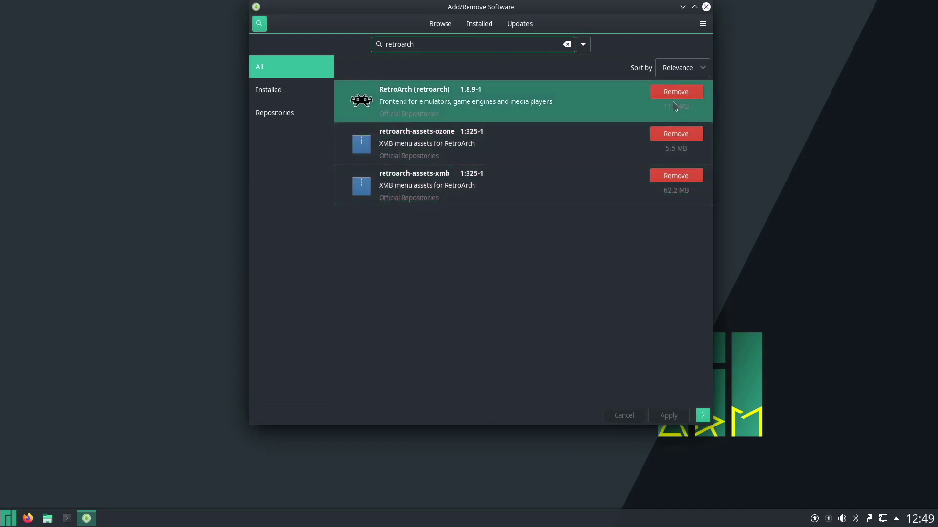
left_click(683, 6)
Launch RetroArch from the Games category of the applications menu.
left_click(8, 518)
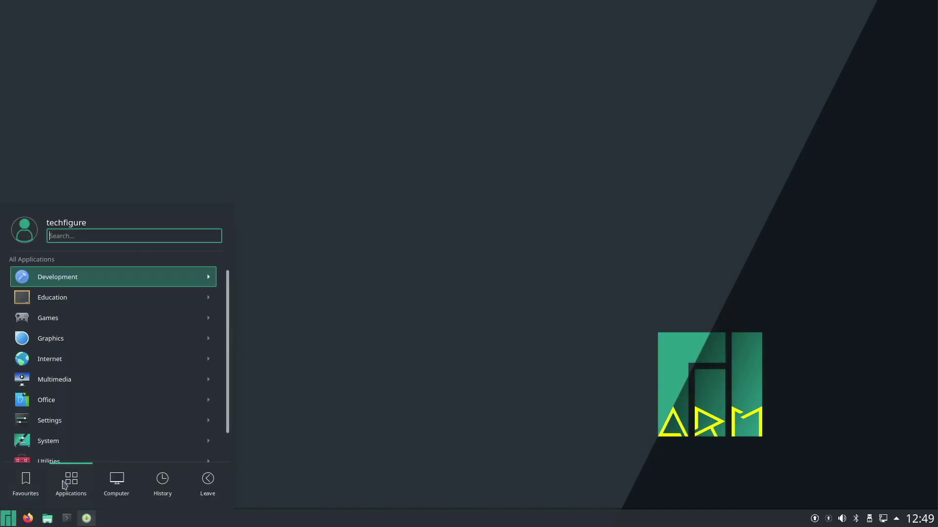
left_click(143, 306)
left_click(150, 276)
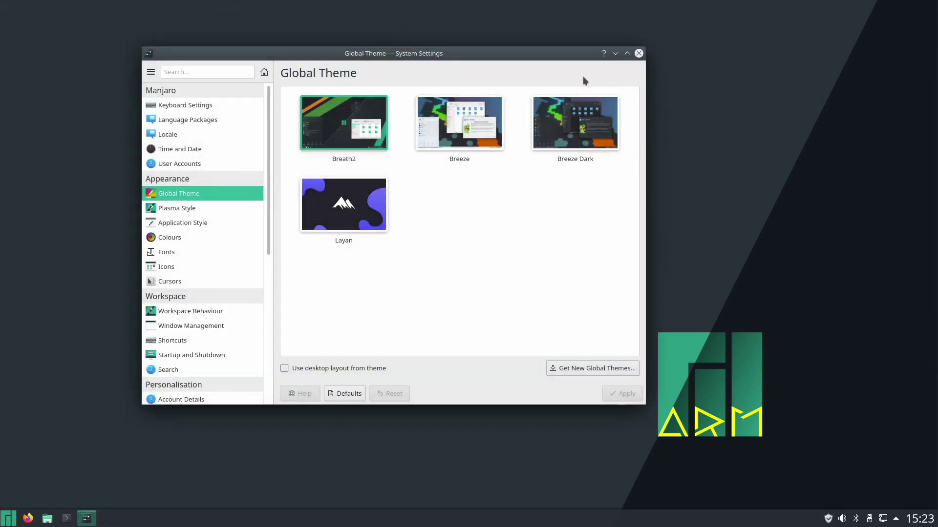
Apply the Breeze Dark global theme and view the downloadable Layan plasma style's details.
left_click(487, 125)
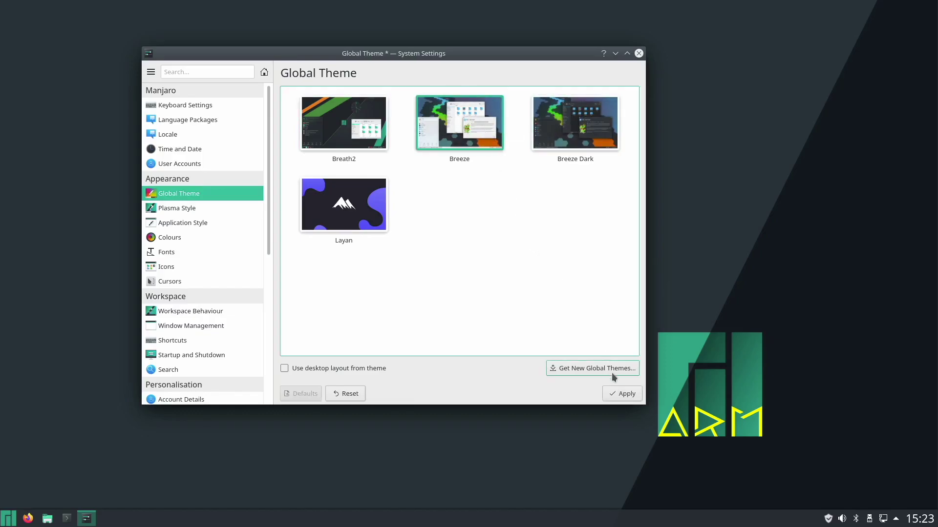
left_click(622, 393)
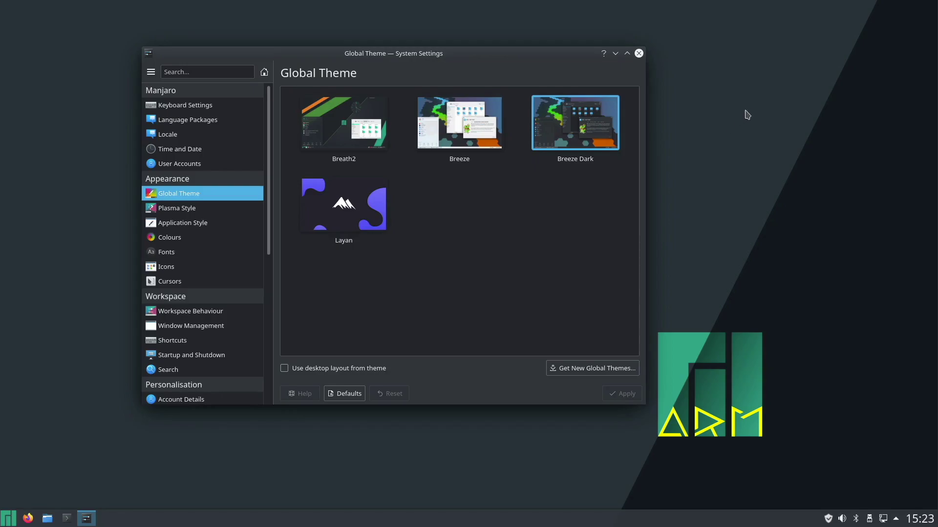
right_click(754, 108)
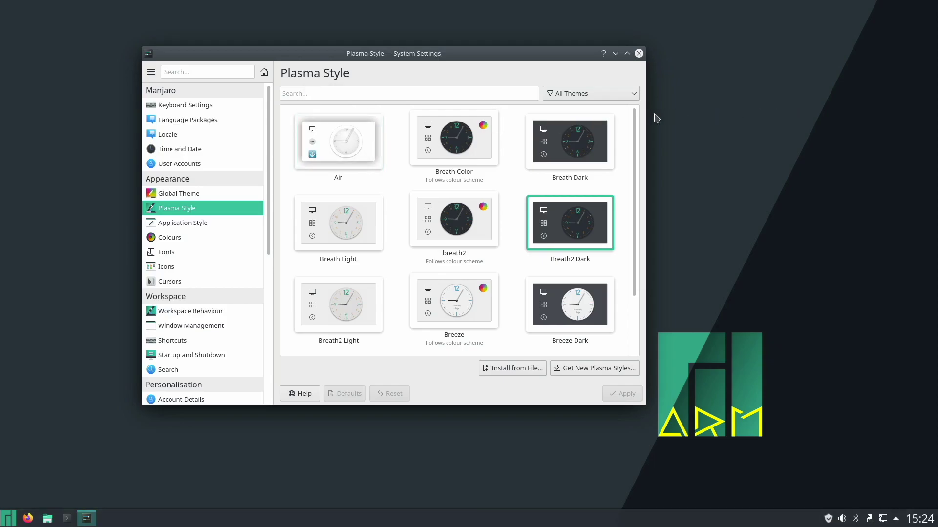
left_click(594, 369)
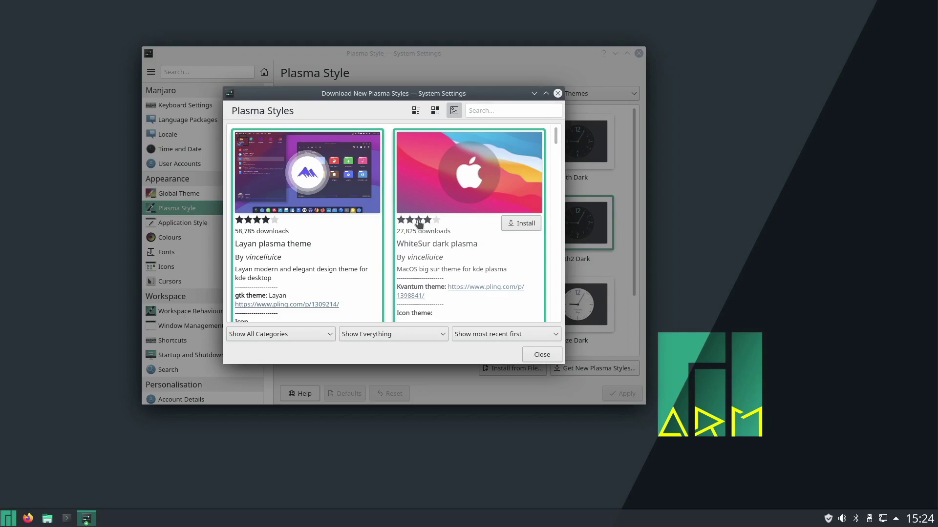
left_click(347, 200)
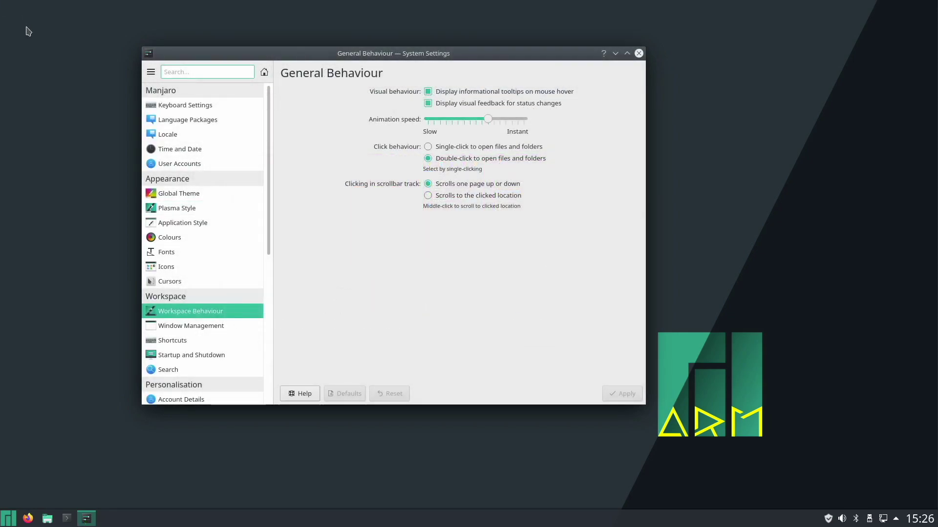
View the Desktop Effects page, then the Screen Edges page, under Workspace Behaviour.
left_click(217, 315)
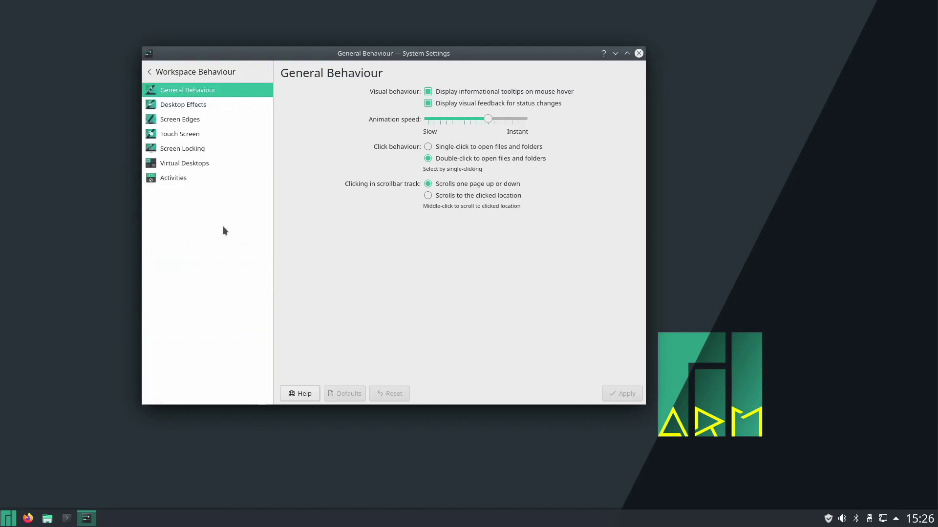
left_click(205, 106)
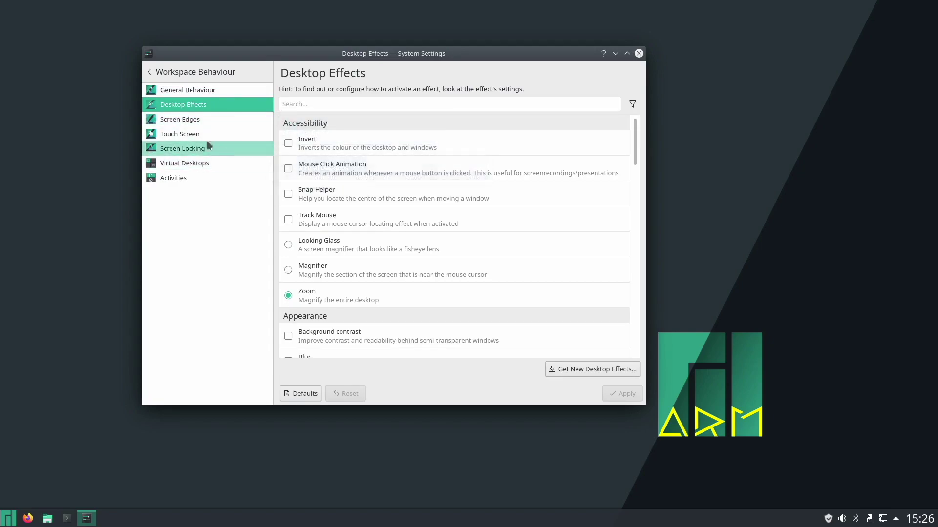
left_click(170, 119)
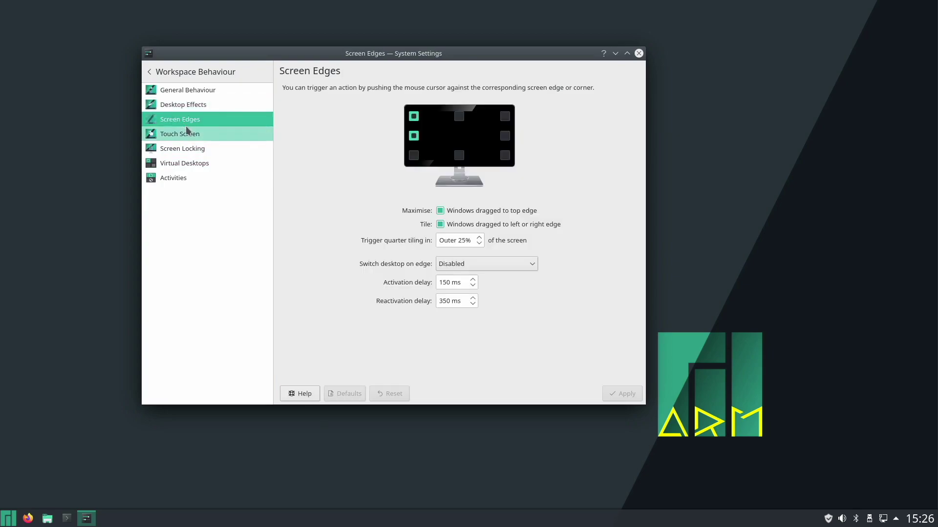